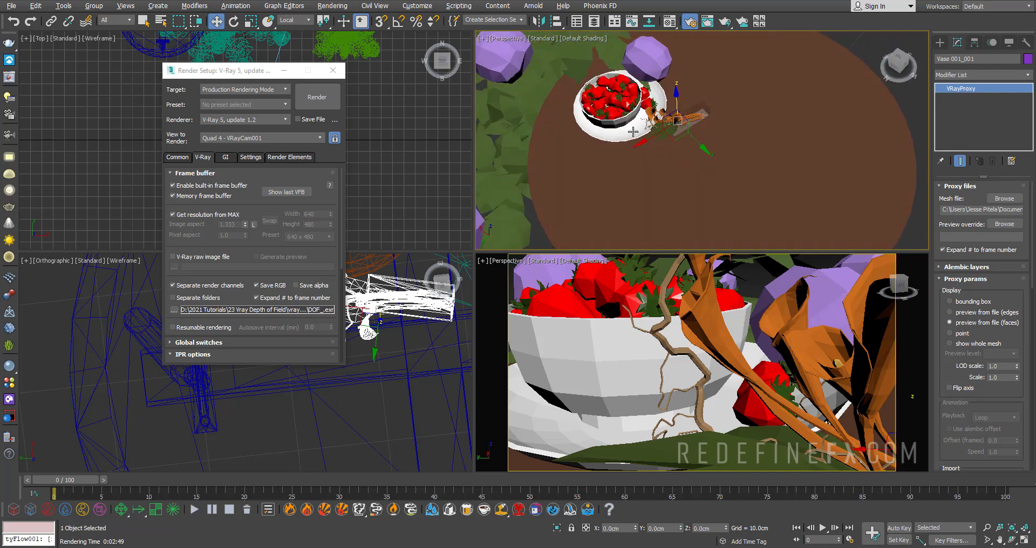
- Create a standard physical camera from the perspective view framing the strawberry bowl and vase, then view it in the scene
scroll(677, 97, "up", 5)
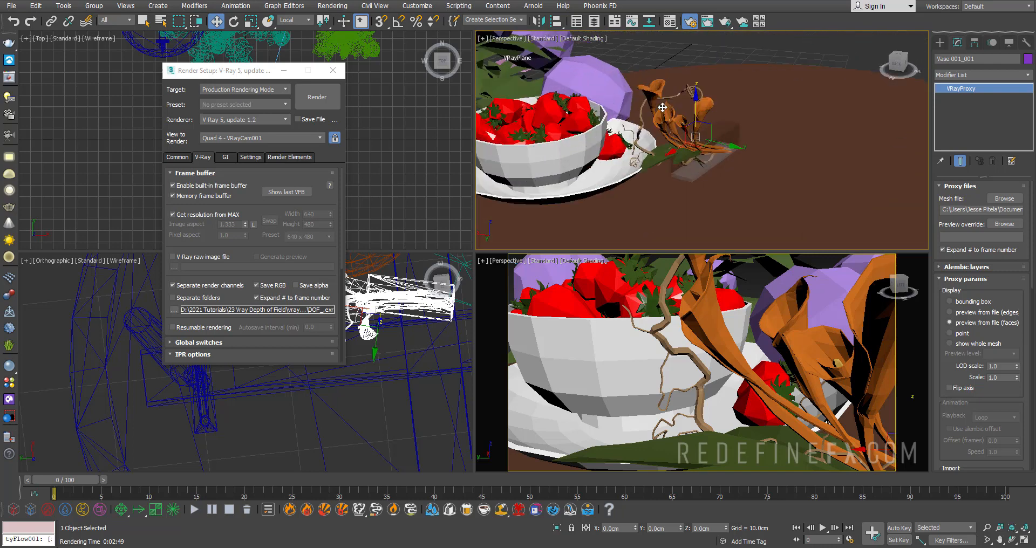
middle_click_drag(619, 111, 628, 108, "alt")
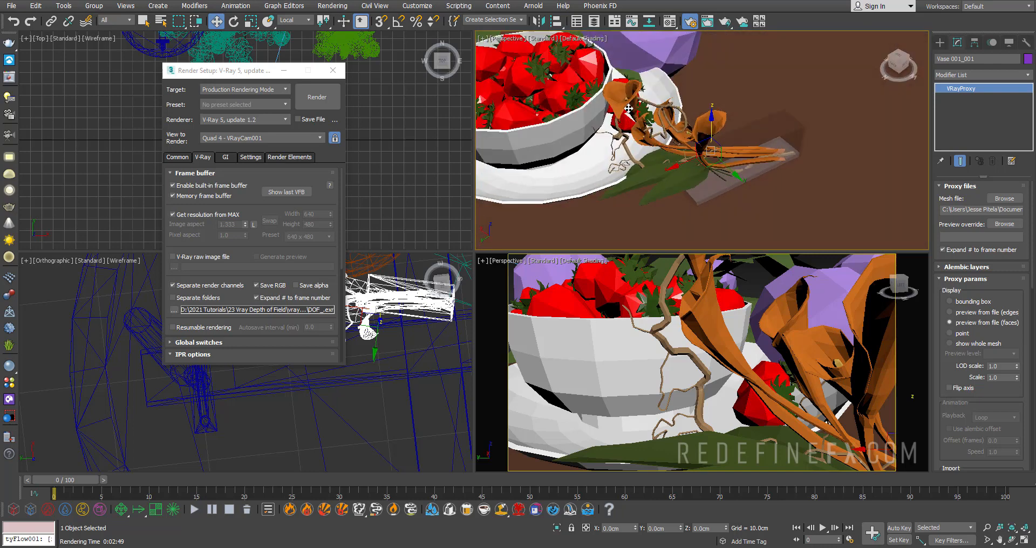
middle_click_drag(681, 152, 634, 121, "alt")
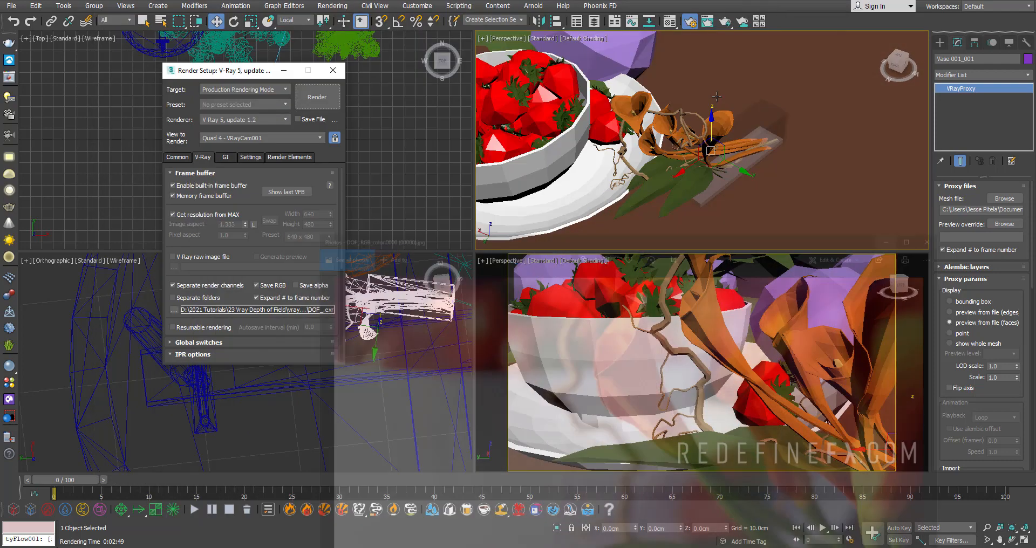
middle_click_drag(656, 119, 689, 125)
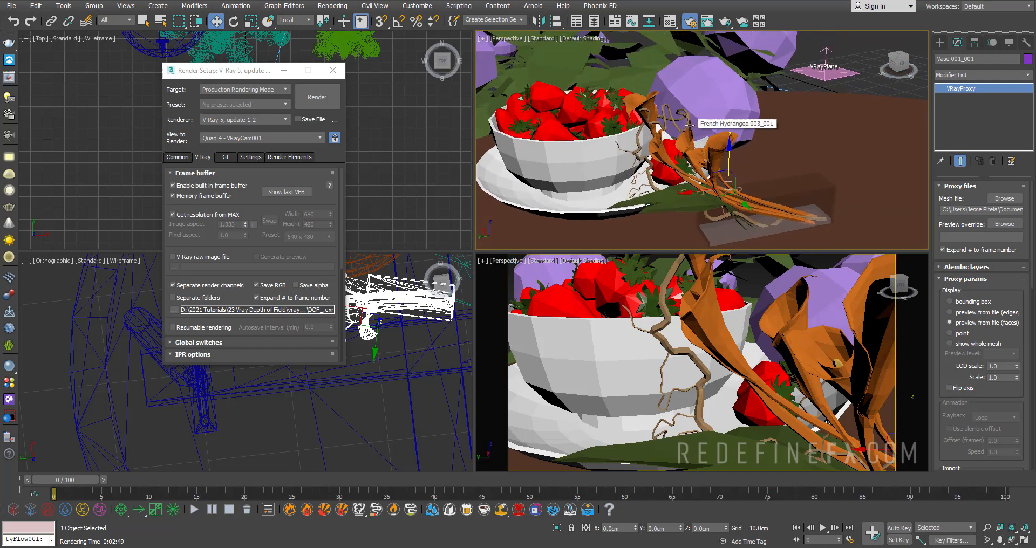
key("ctrl+c")
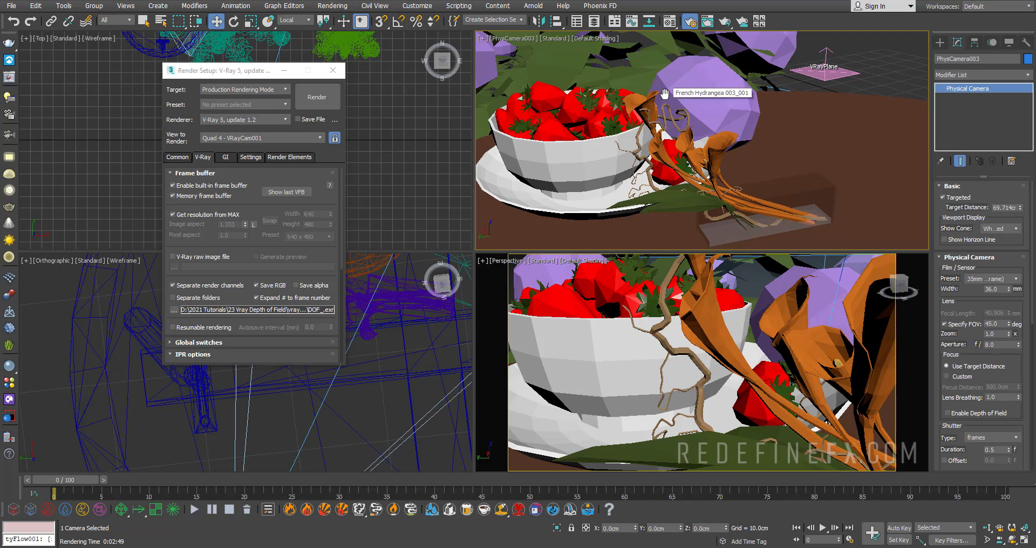
key("p")
scroll(665, 94, "down", 5)
middle_click_drag(607, 75, 668, 100, "alt")
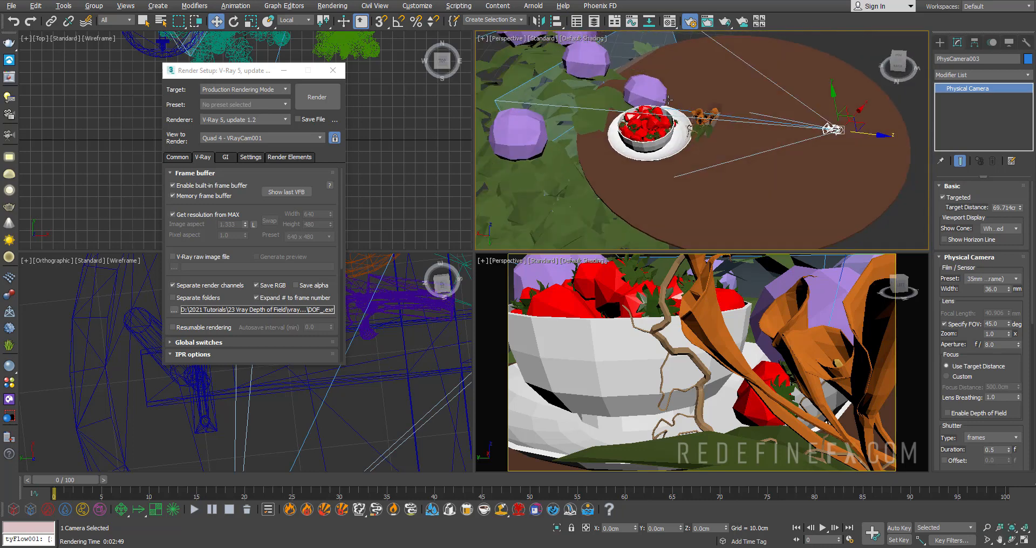
middle_click_drag(765, 103, 872, 108, "alt")
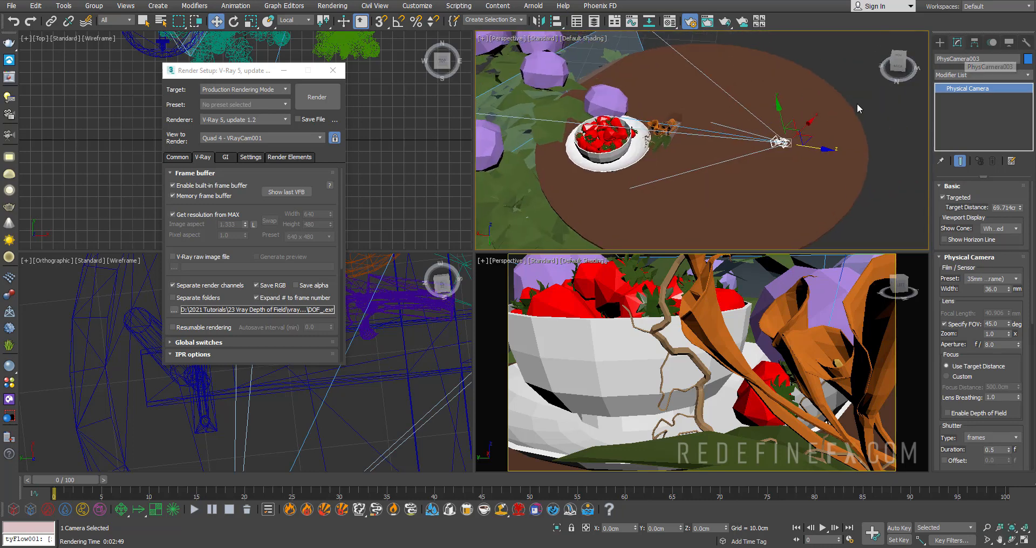
middle_click_drag(717, 165, 759, 101, "alt")
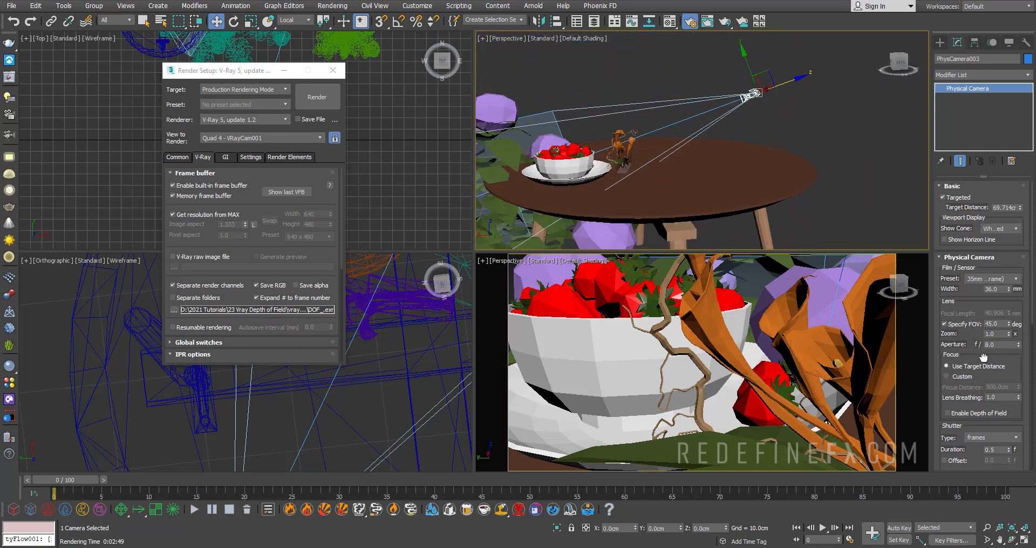
- Examine the physical camera's aperture, focus and shutter settings, and delete that camera from the scene
left_click_drag(983, 357, 964, 231)
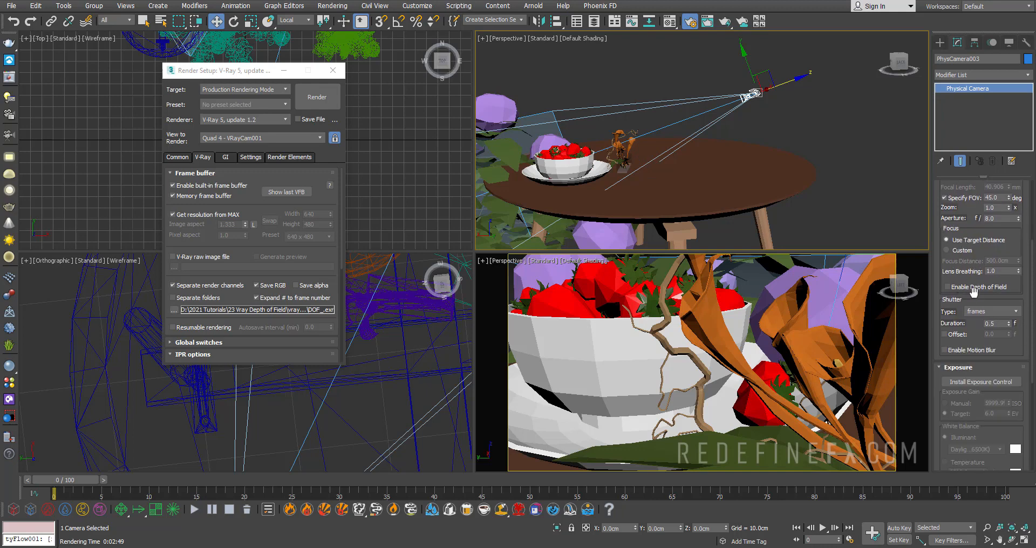
scroll(990, 233, "up", 3)
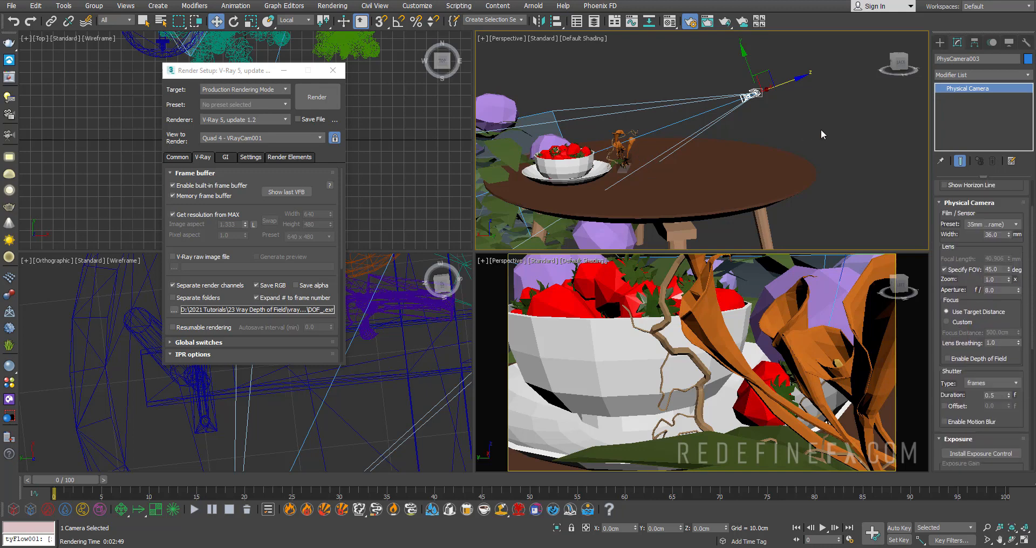
left_click(786, 120)
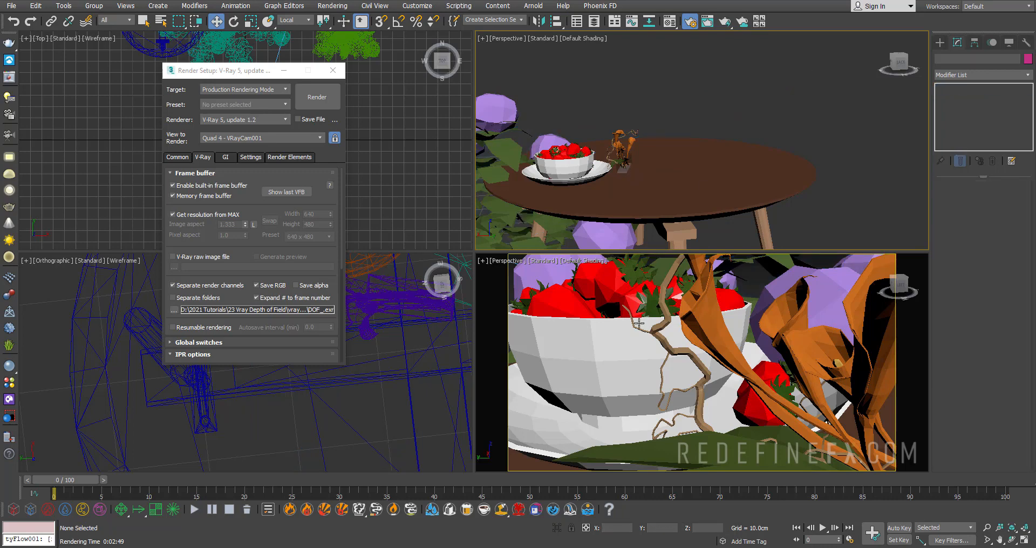
- Create a V-Ray physical camera from the close-up perspective view and bring its cone into view around the flowers
right_click(639, 323)
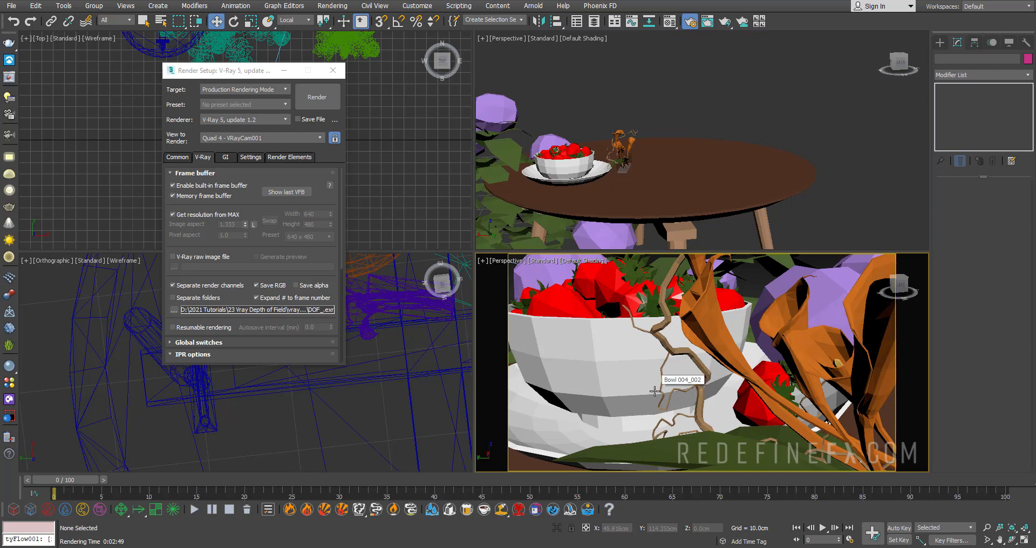
left_click(8, 138)
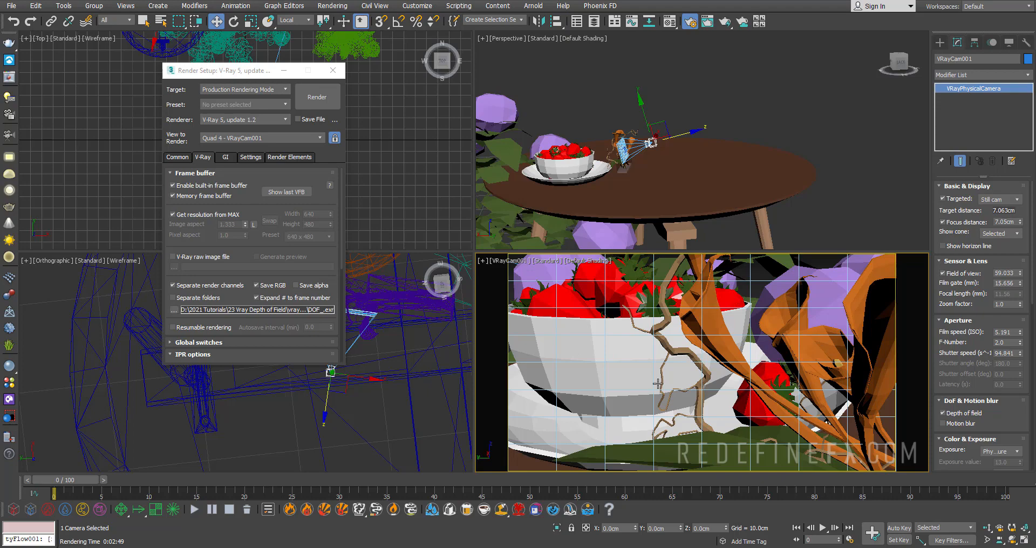
scroll(647, 120, "up", 8)
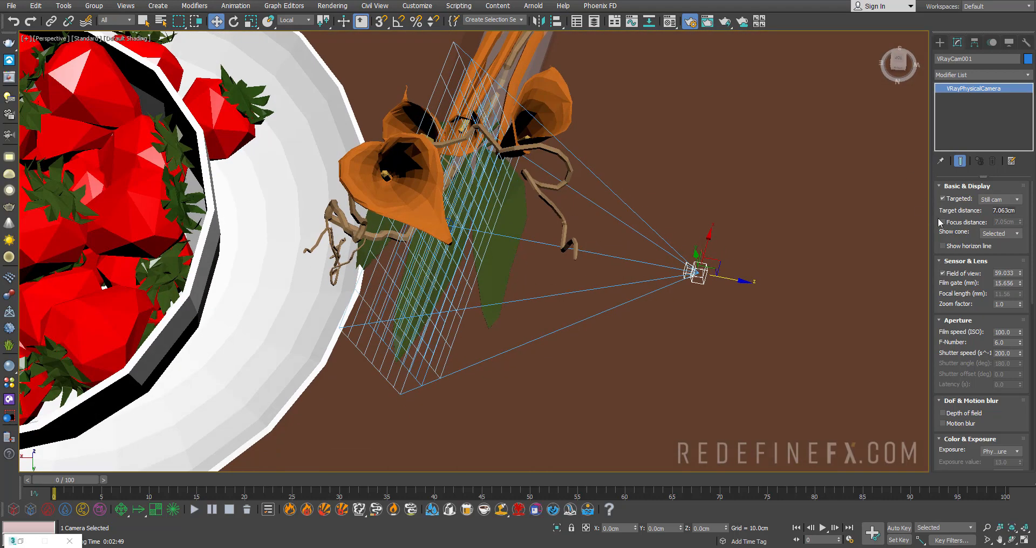
middle_click_drag(462, 231, 486, 166, "alt")
scroll(430, 206, "up", 3)
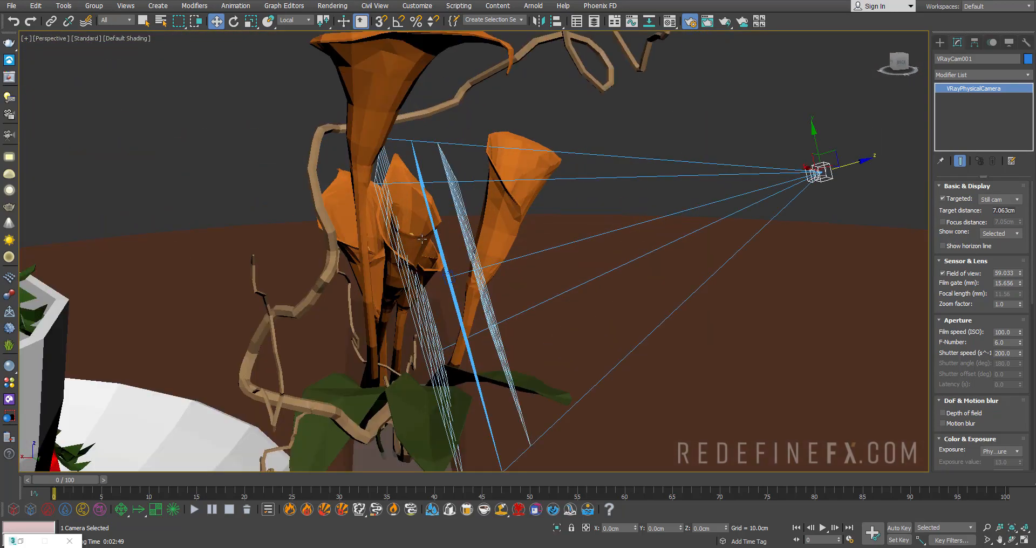
- Check the V-Ray camera's target with the Local reference coordinate system, and reselect the camera
scroll(422, 238, "down", 5)
scroll(423, 253, "up", 6)
scroll(427, 269, "down", 4)
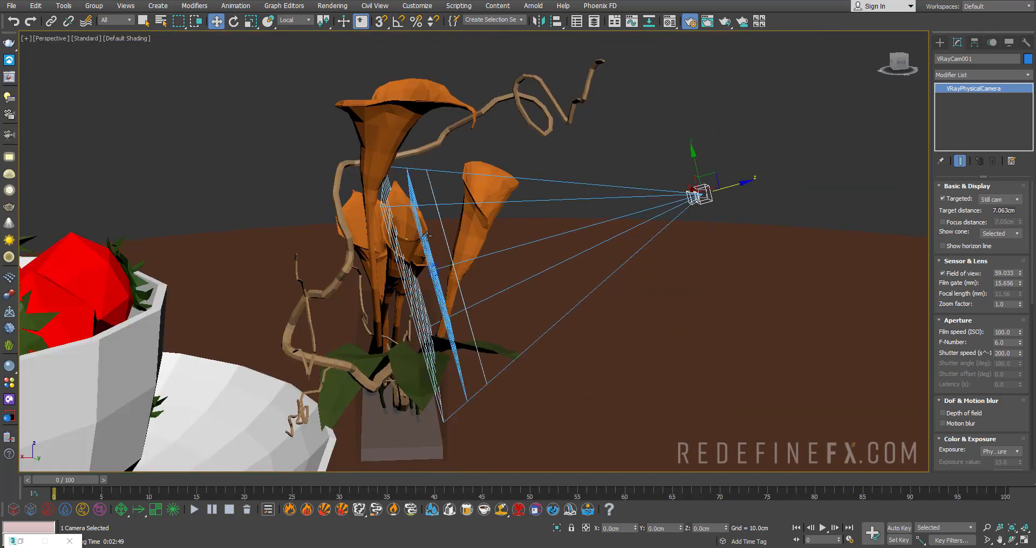
left_click(434, 268)
left_click(295, 20)
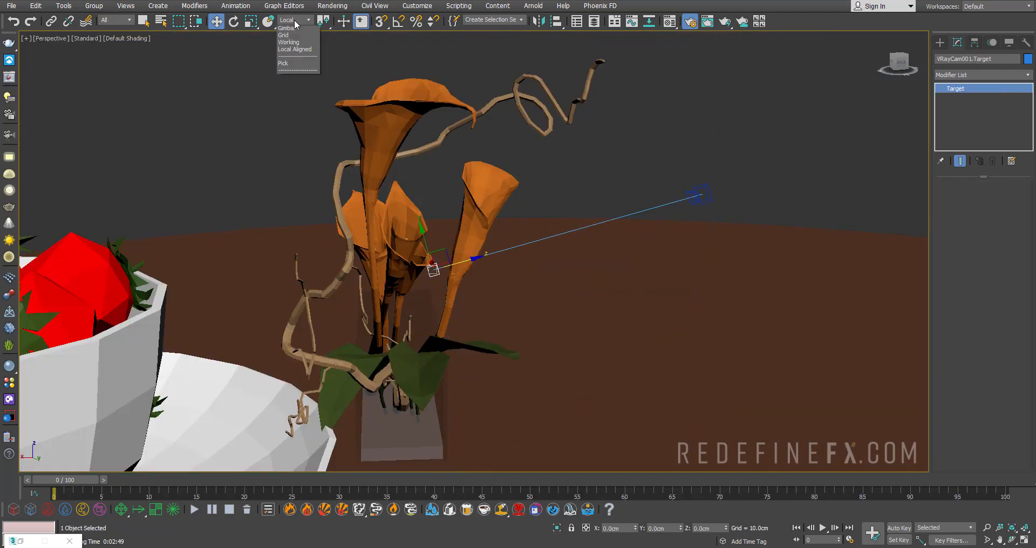
left_click(294, 64)
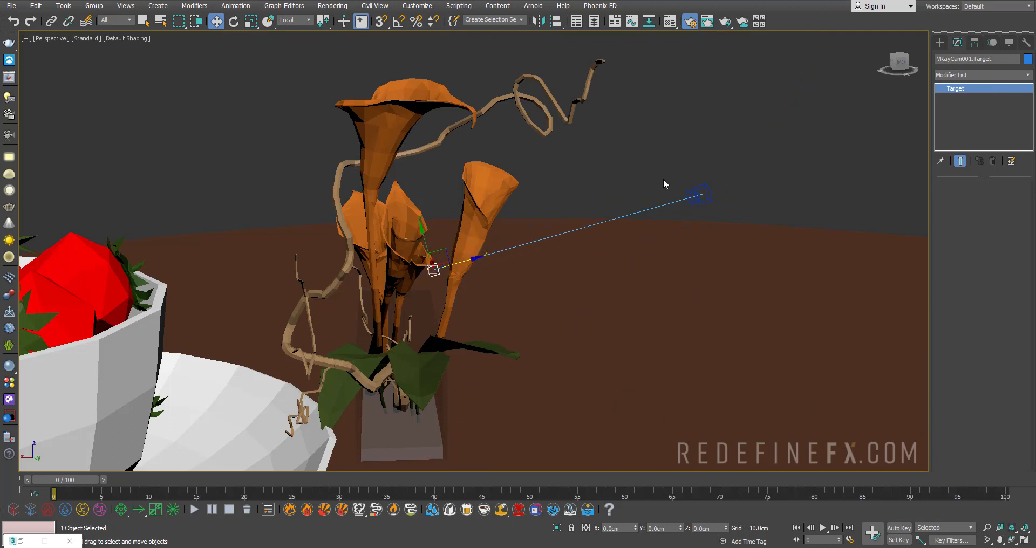
left_click(699, 195)
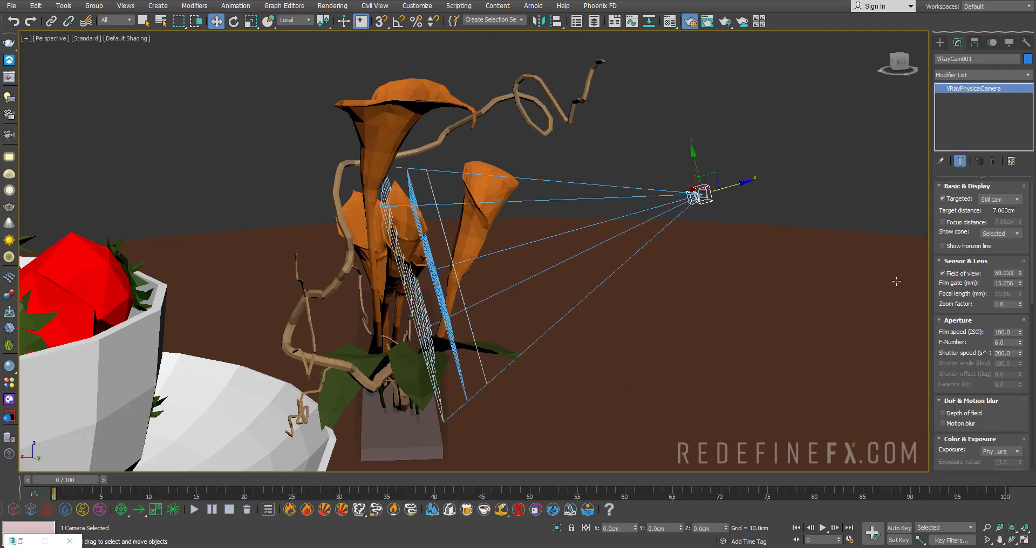
- Enable the V-Ray camera's separate focus distance at 7.05 cm and check the focus plane against the flowers
left_click(957, 223)
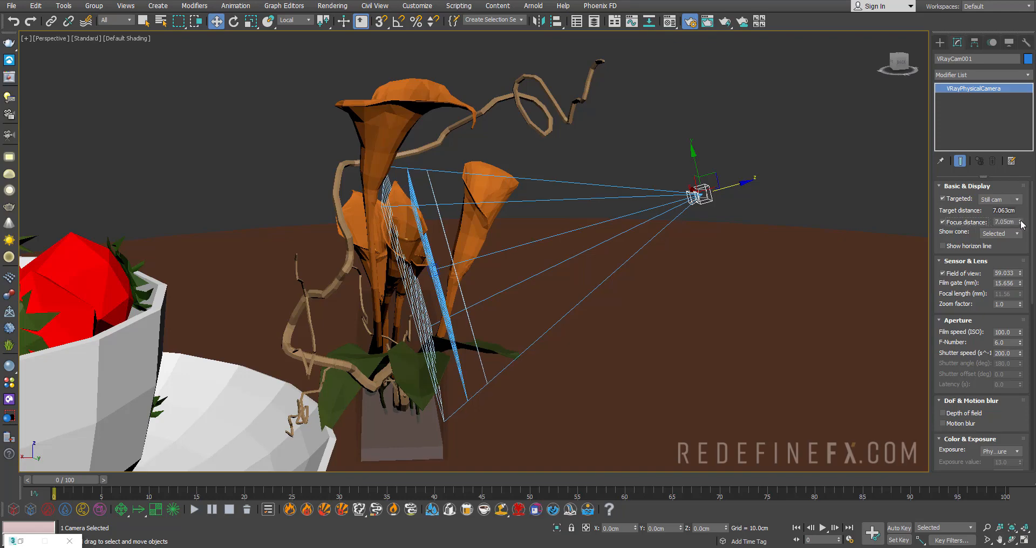
mouse_move(1020, 223)
left_mouse_down()
mouse_move(1017, 211)
mouse_move(1014, 221)
left_mouse_up()
scroll(433, 233, "up", 5)
scroll(368, 147, "down", 10)
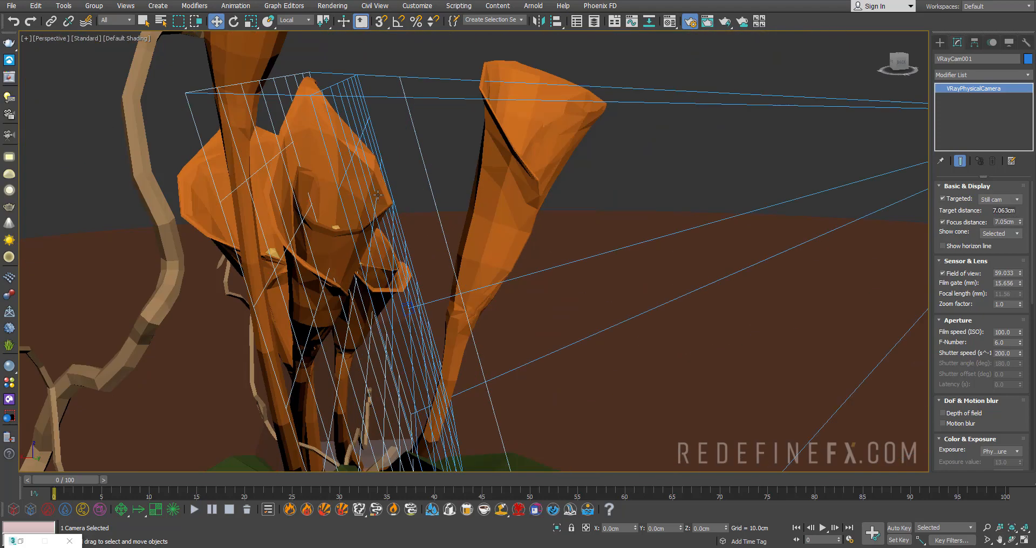
scroll(368, 150, "down", 3)
- Enable depth of field on the V-Ray camera and start an interactive render in the V-Ray frame buffer
key("alt+w")
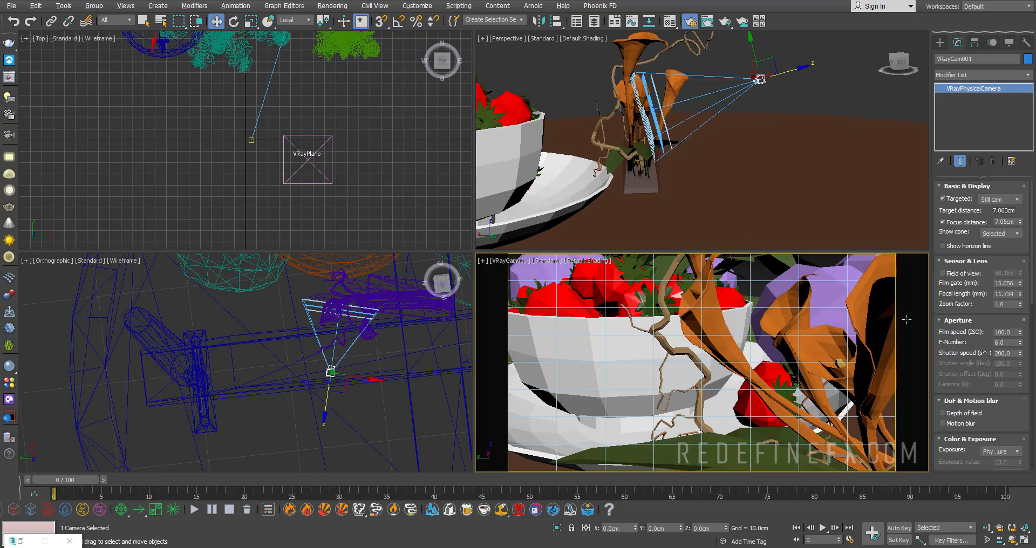
left_click_drag(1011, 415, 963, 384)
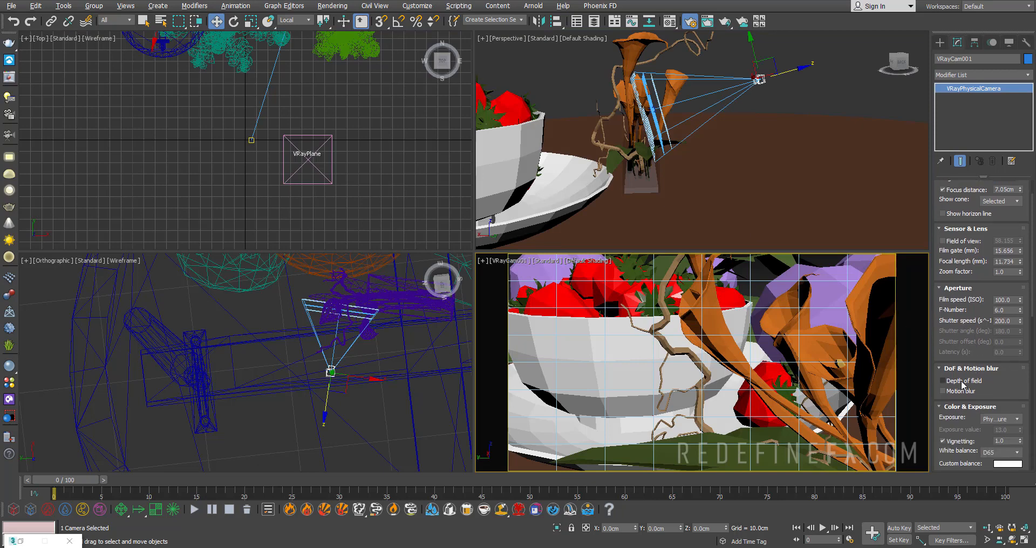
right_click(546, 294)
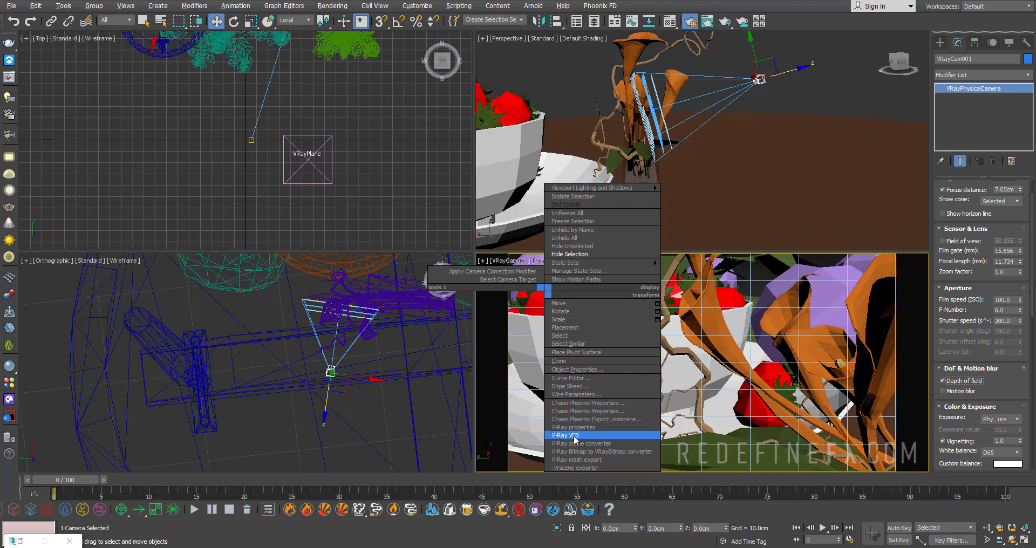
left_click(575, 436)
left_click_drag(338, 18, 383, 38)
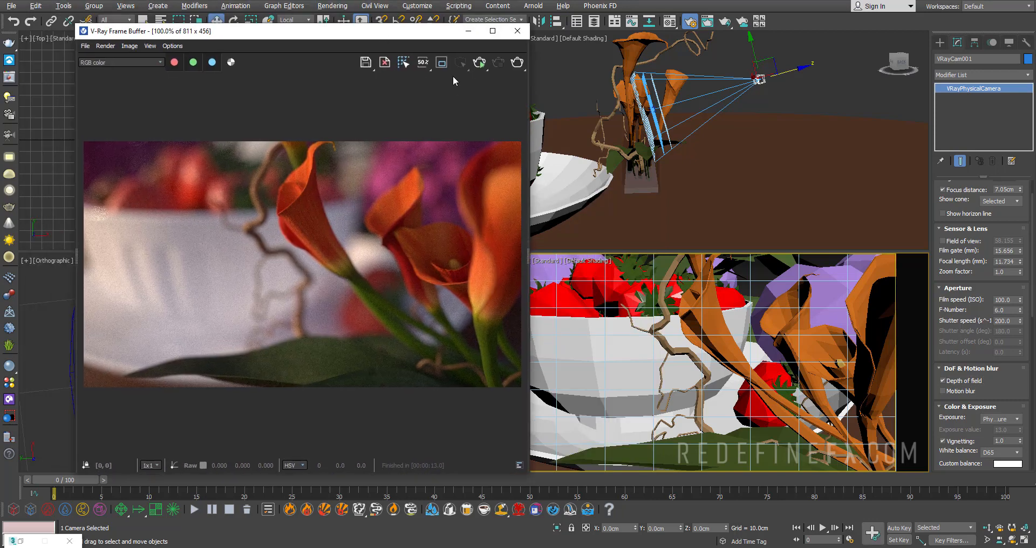
left_click(479, 63)
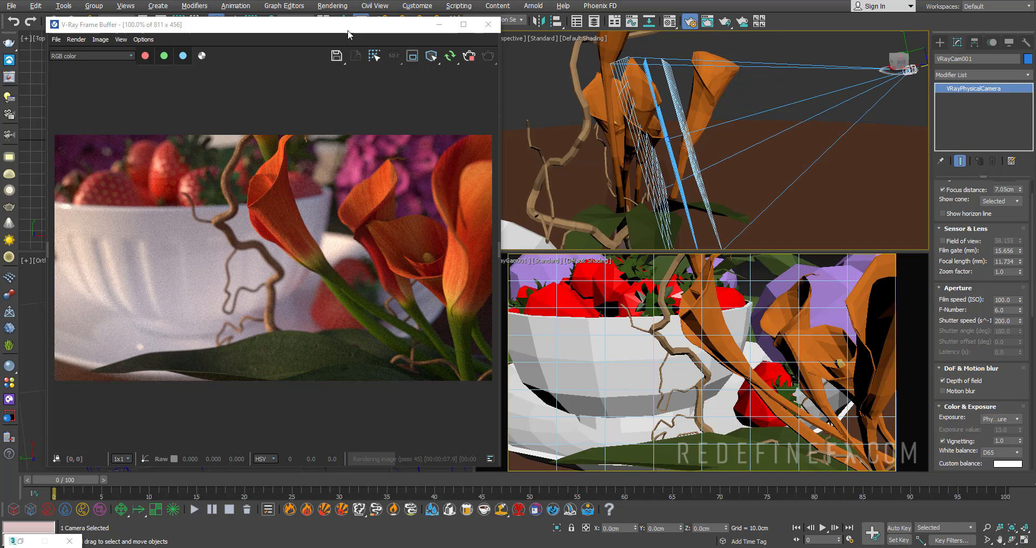
left_click_drag(349, 32, 337, 21)
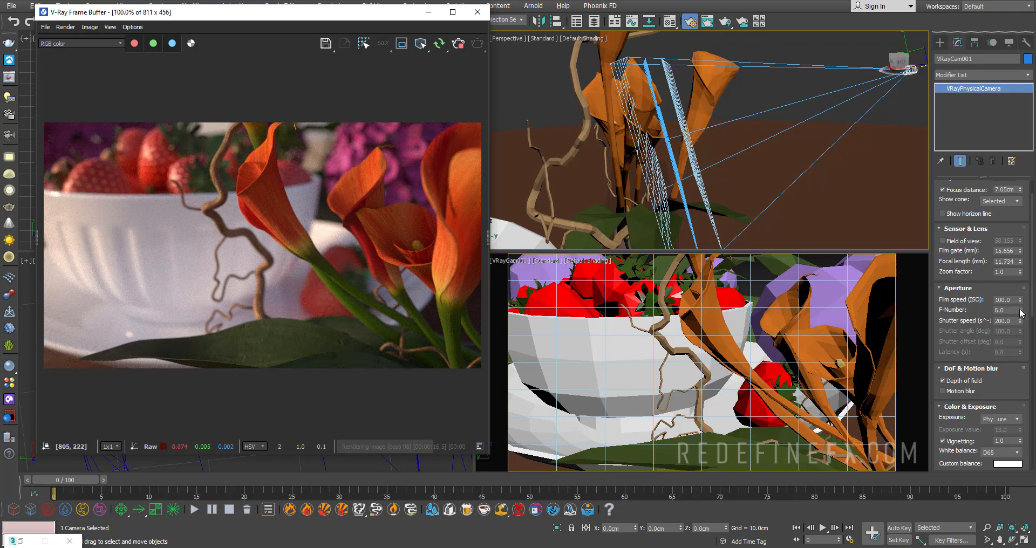
- Set the camera's F-Number to 3.24, shutter speed to 336 and film speed to 75, and inspect the blur in the render
left_click_drag(1020, 311, 1020, 330)
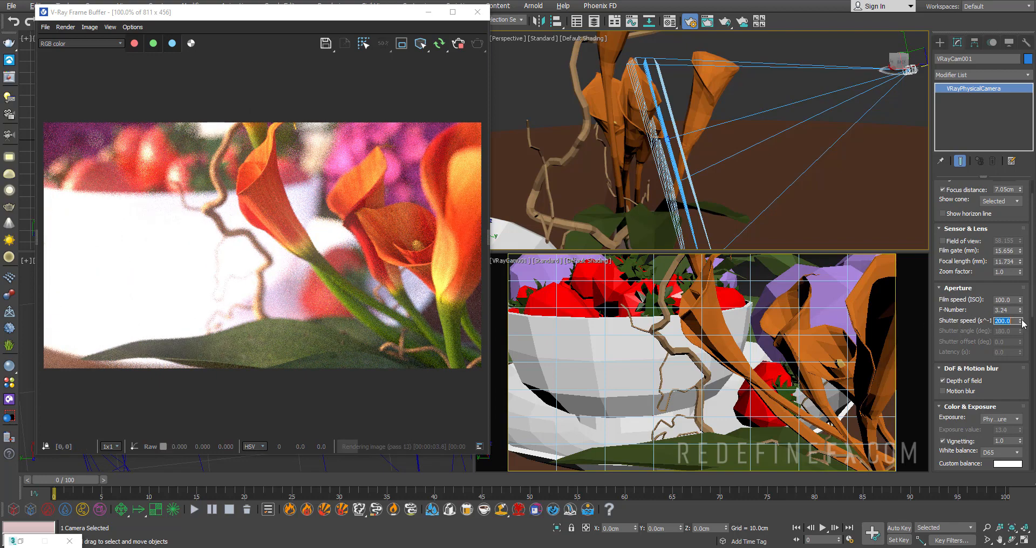
mouse_move(1020, 322)
left_mouse_down()
mouse_move(1011, 270)
mouse_move(1022, 324)
mouse_move(1019, 301)
mouse_move(1020, 310)
left_mouse_up()
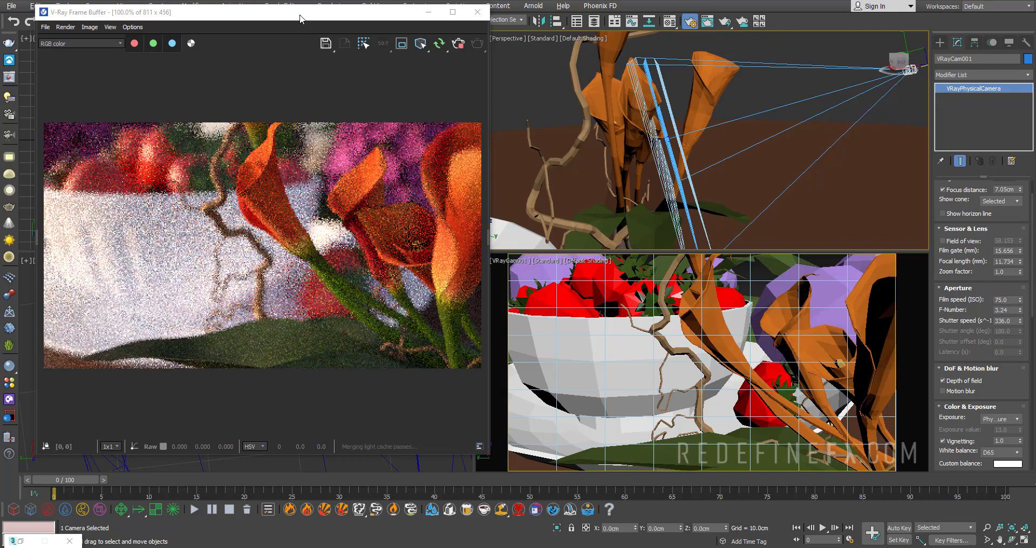
left_click_drag(300, 16, 347, 9)
scroll(304, 187, "up", 1)
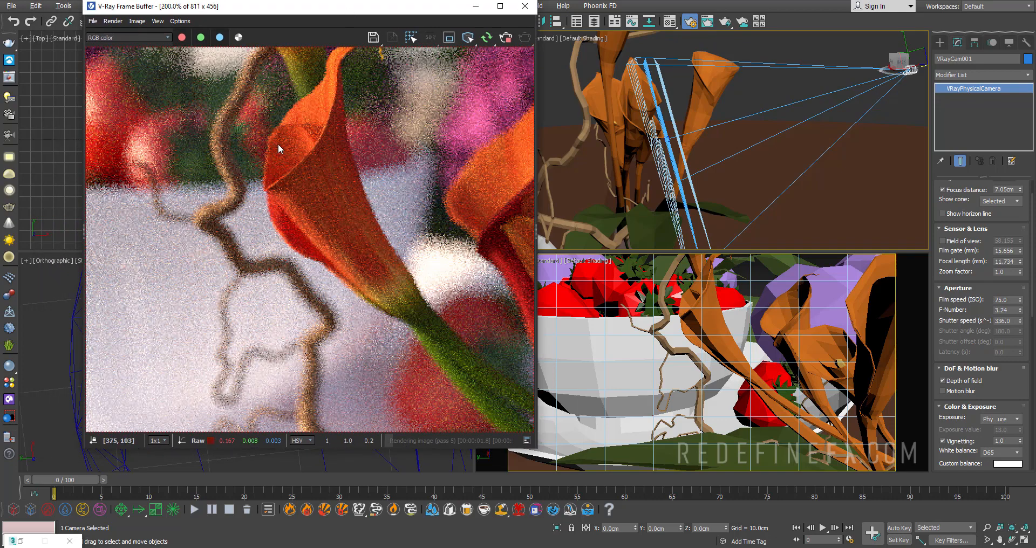
scroll(278, 143, "down", 1)
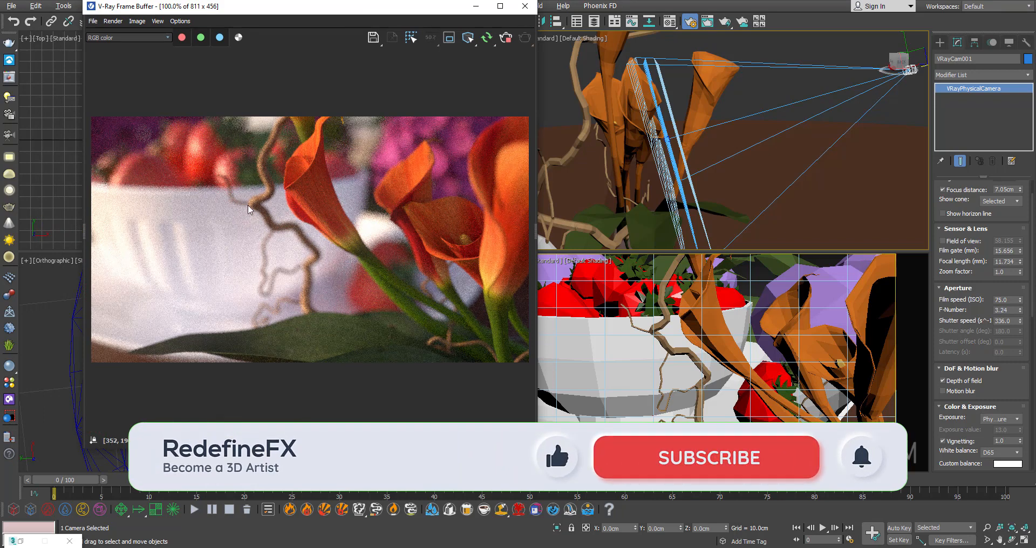
left_click_drag(286, 10, 264, 10)
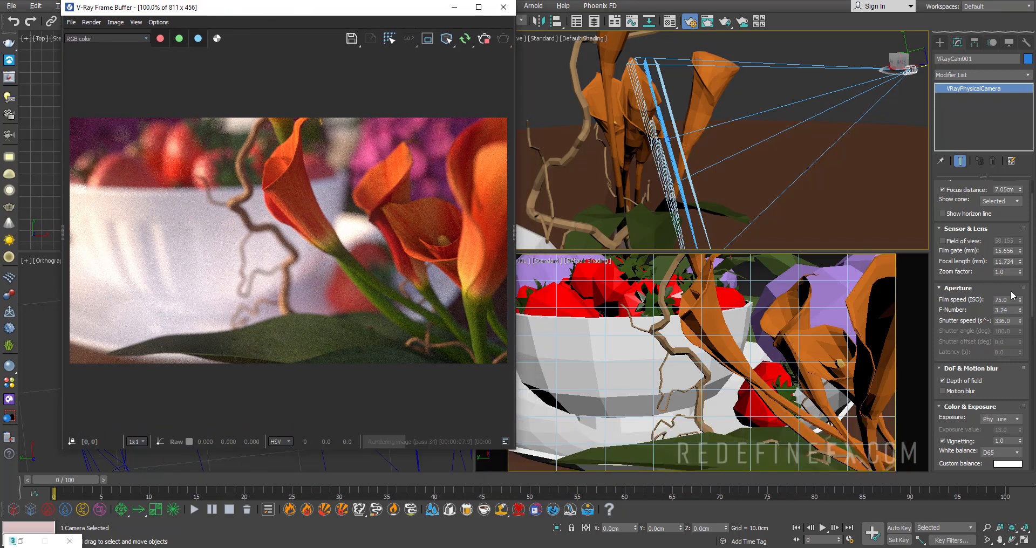
- Raise the V-Ray camera's F-Number to 10 for a deeper focus range
left_click_drag(1020, 311, 1004, 231)
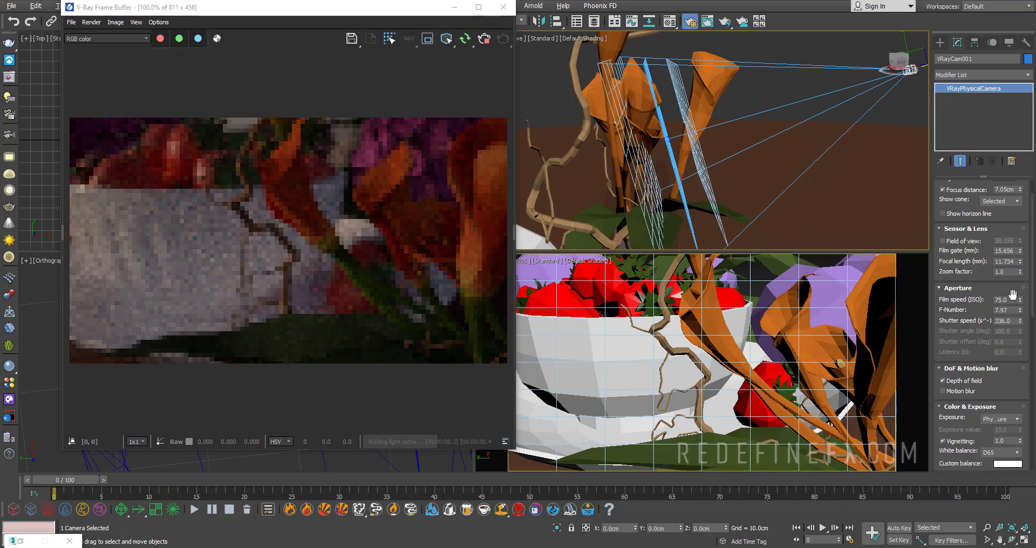
left_click_drag(1011, 310, 964, 308)
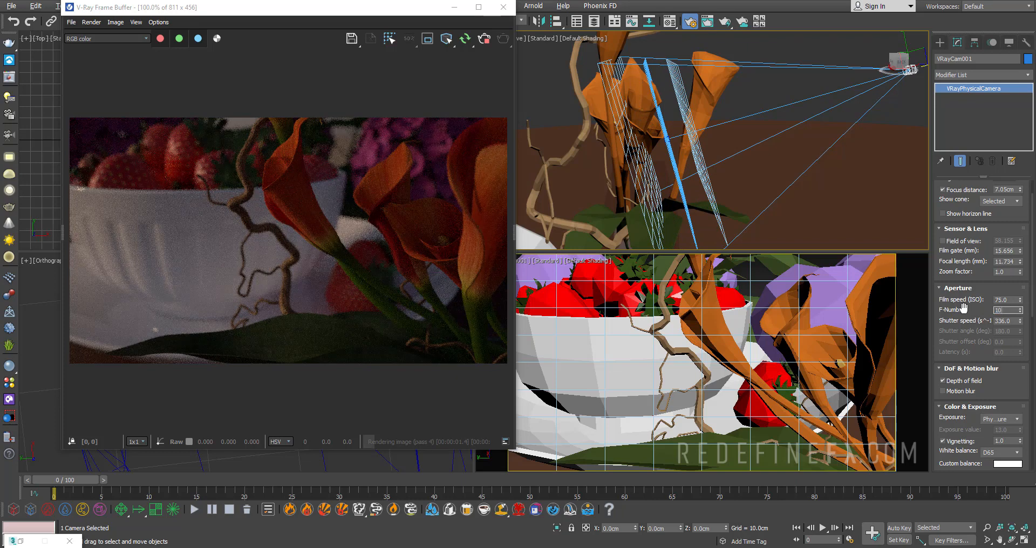
type("10")
key("Return")
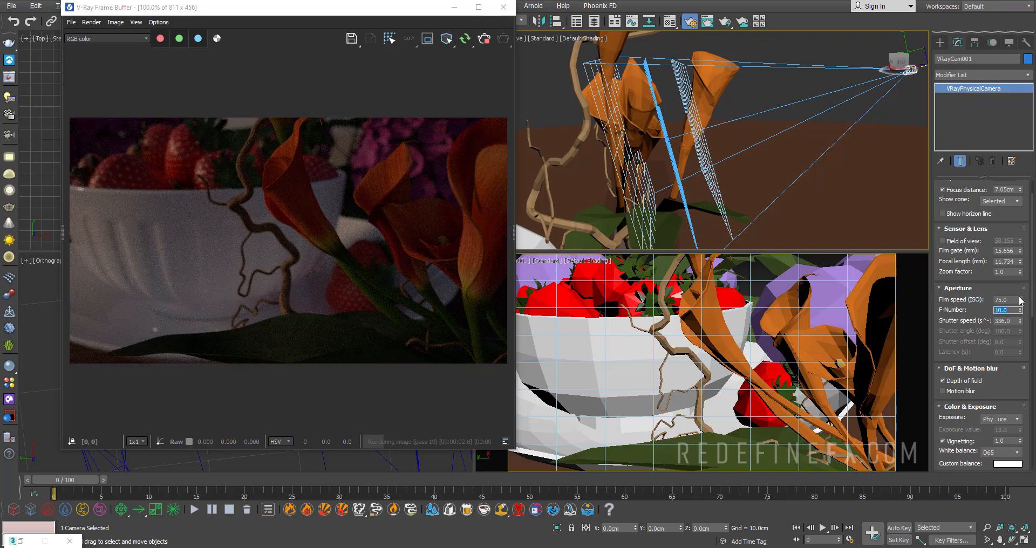
- Brighten the render by setting the V-Ray camera's film speed to 342 and shutter speed to 188.16
left_click_drag(1020, 300, 974, 97)
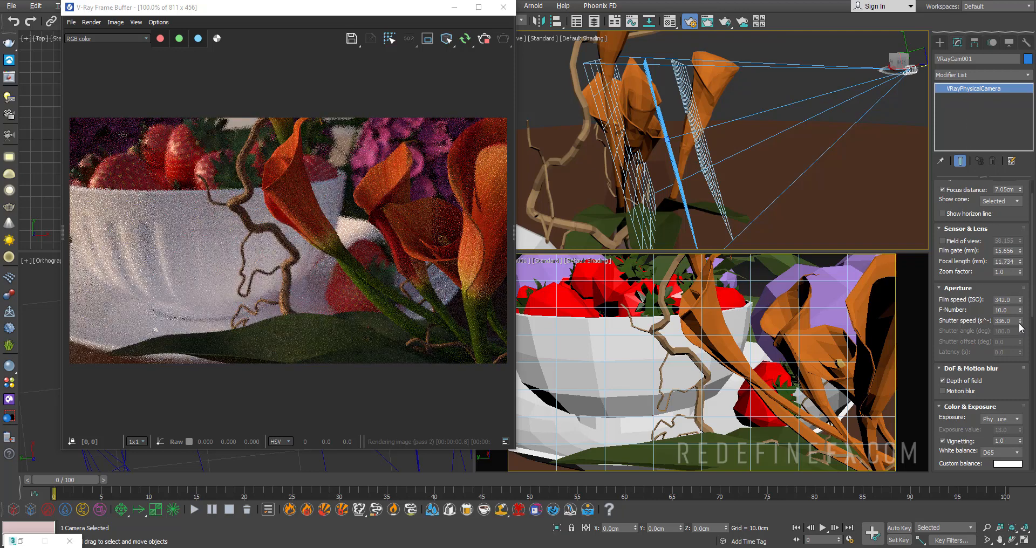
left_click_drag(1020, 321, 1026, 349)
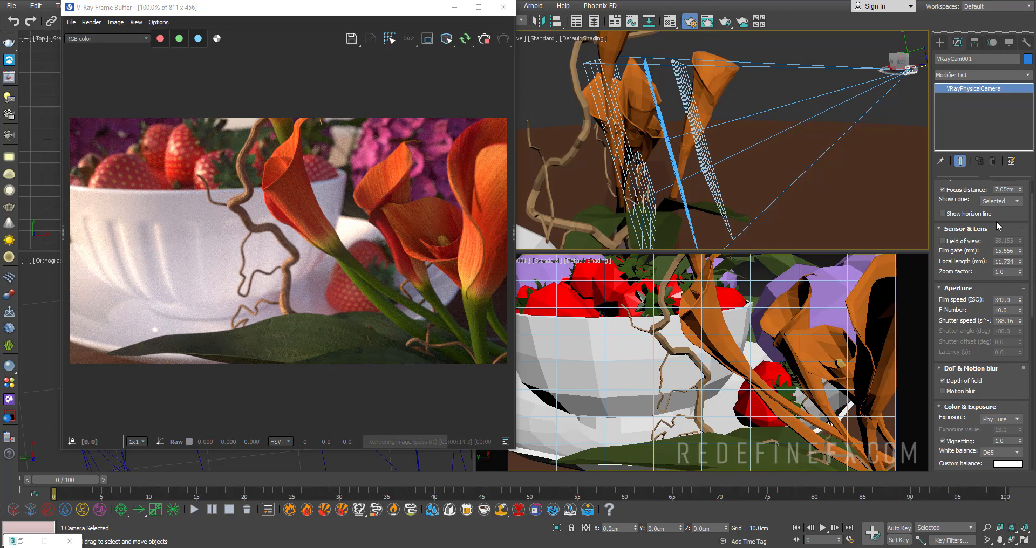
- Set the camera's focus distance to 7.473 cm, F-Number to 3.84, film speed to 123.12 and shutter speed to 310.464
left_click_drag(1000, 219, 1002, 290)
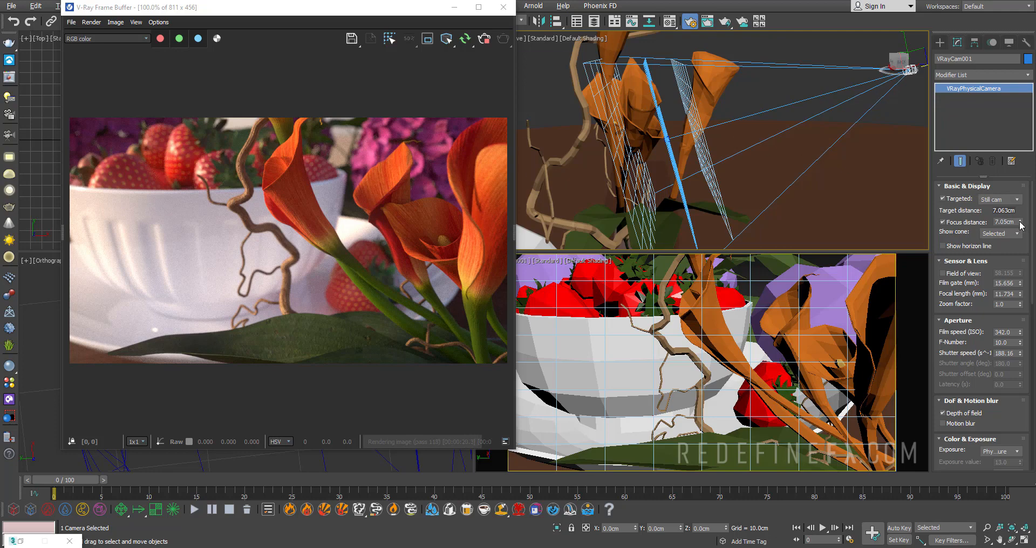
left_click_drag(1020, 224, 1002, 218)
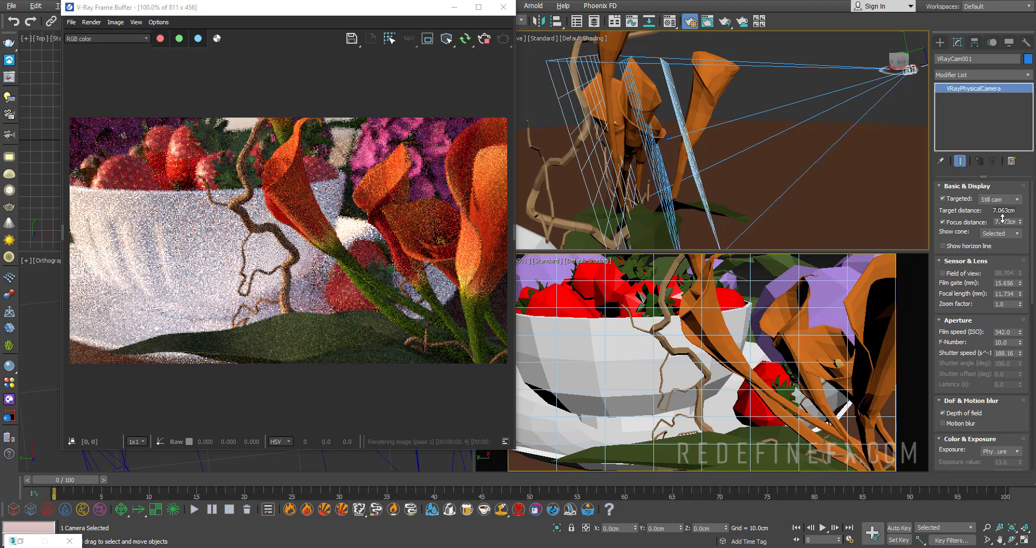
left_click_drag(1020, 344, 1022, 376)
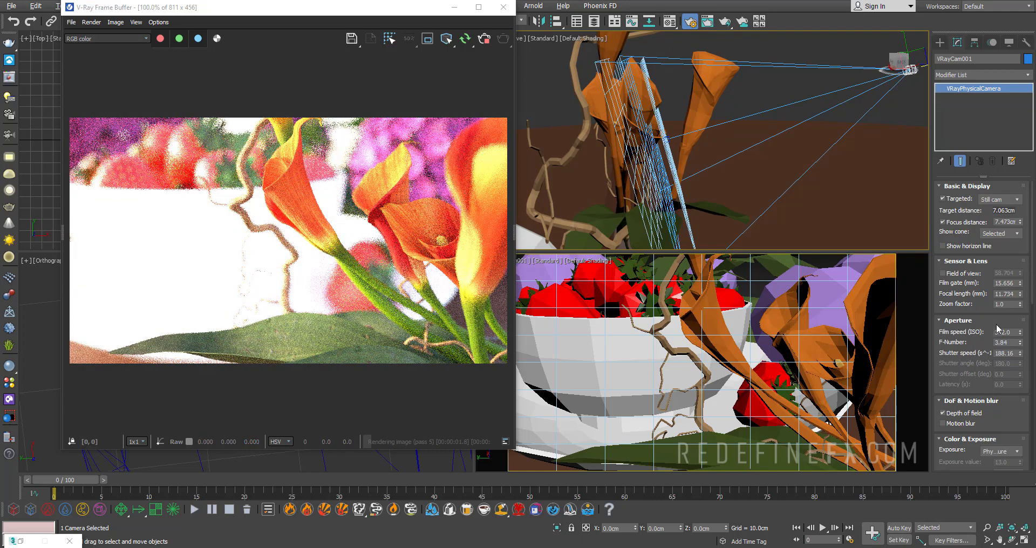
mouse_move(1019, 334)
left_mouse_down()
mouse_move(1007, 392)
mouse_move(1014, 335)
mouse_move(1005, 298)
mouse_move(1008, 319)
left_mouse_up()
scroll(299, 151, "up", 2)
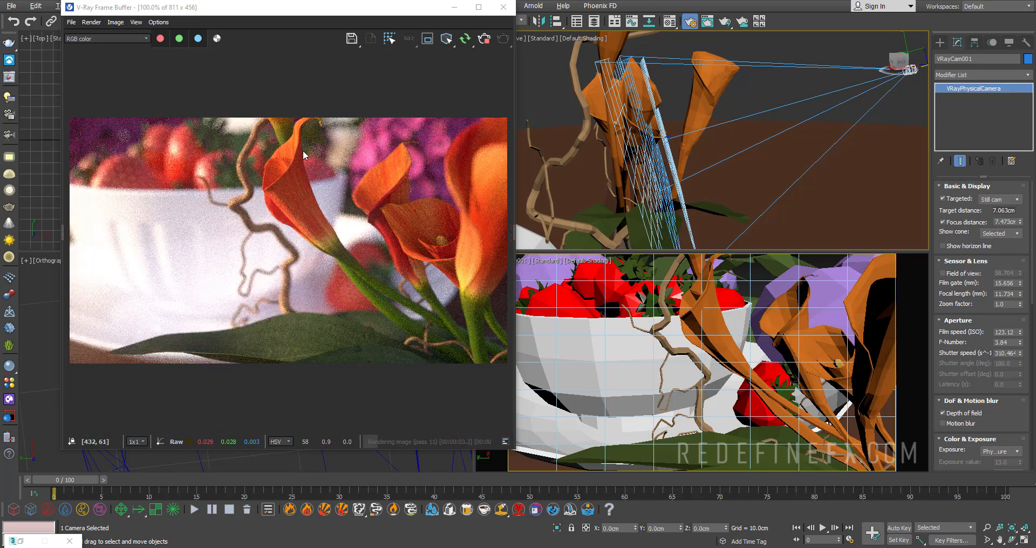
- Toggle the camera's vignetting off and on to compare its effect on the render, leaving it enabled
scroll(930, 253, "down", 5)
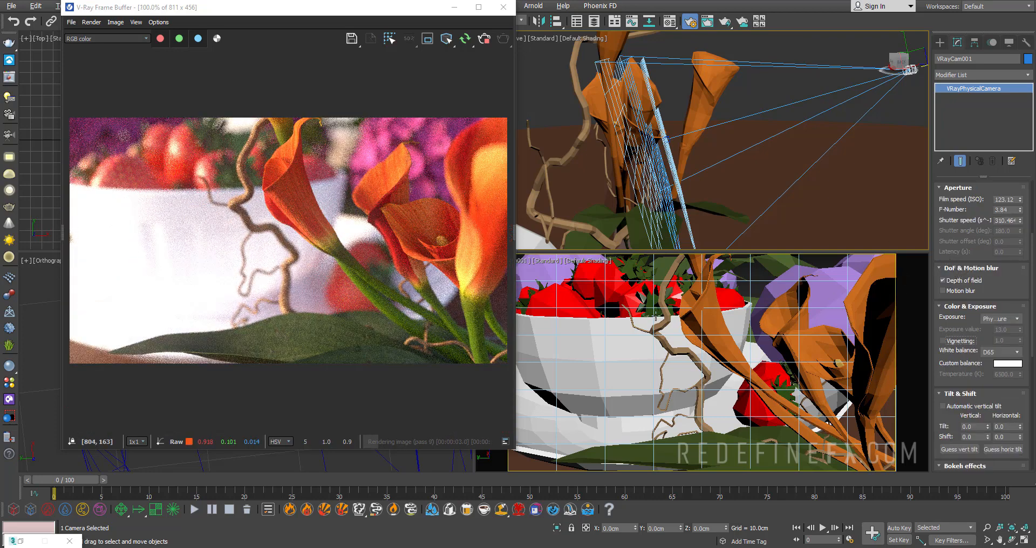
left_click(958, 342)
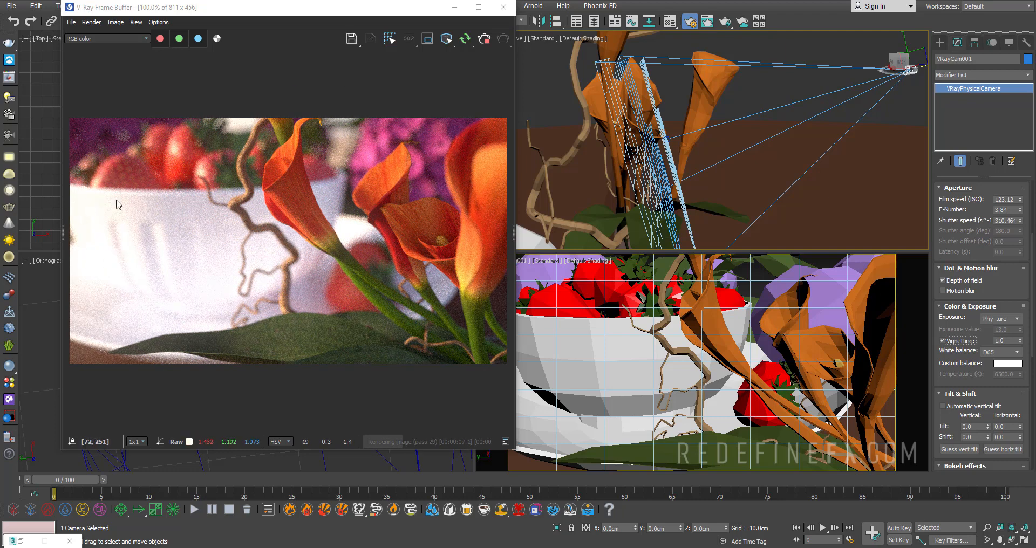
left_click(942, 340)
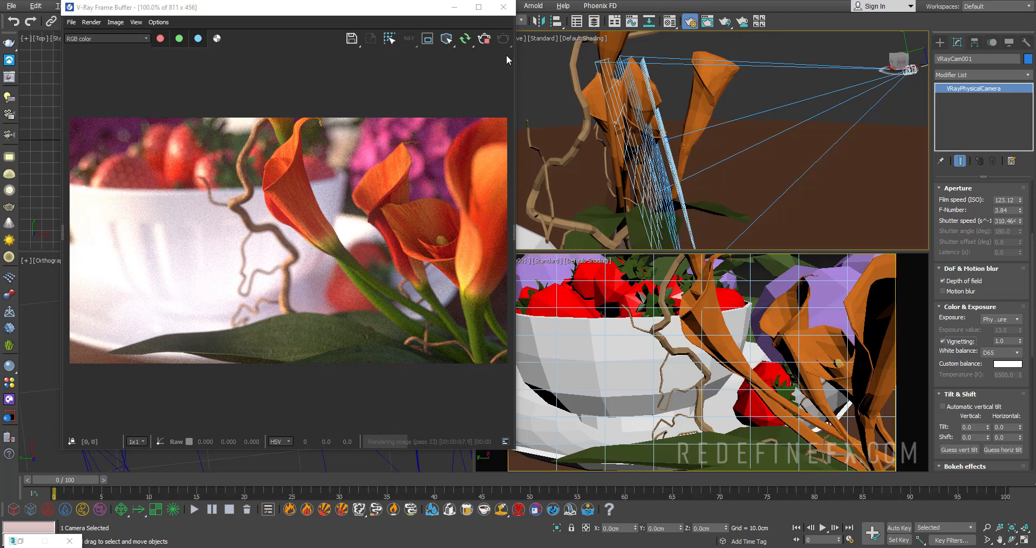
- Show the frame buffer's layers and toggle Lens Effects to compare the render with and without it, leaving the layer hidden
left_click(513, 232)
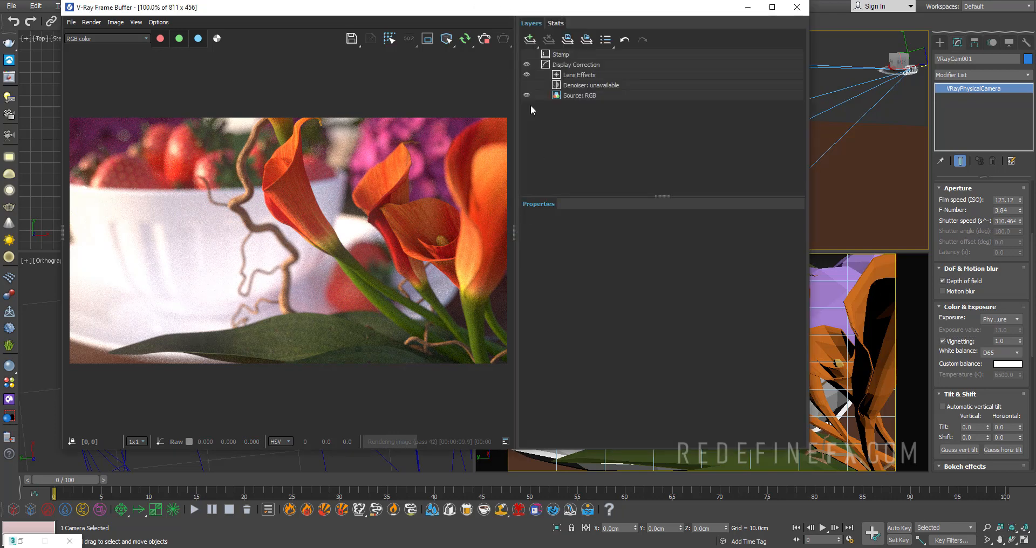
left_click(527, 75)
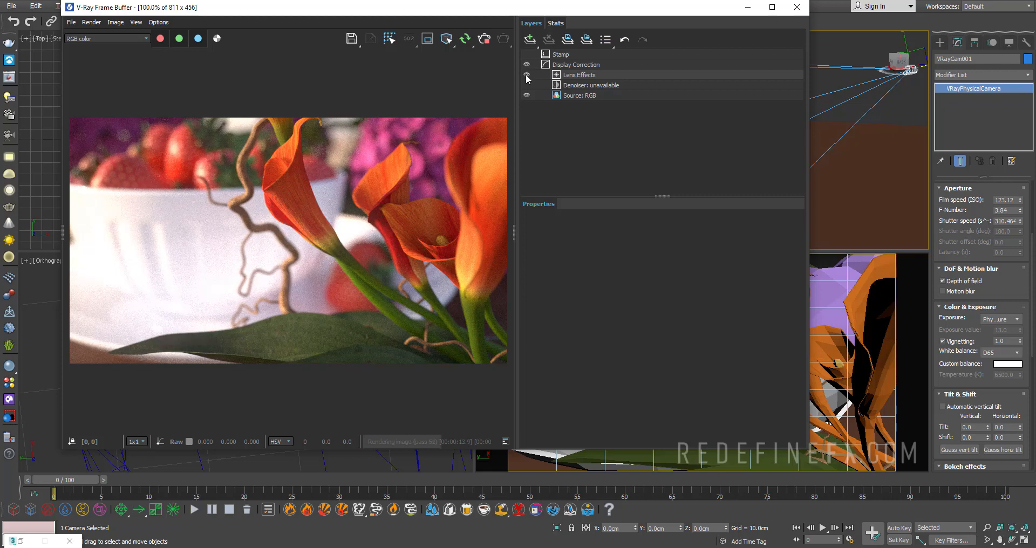
left_click(526, 75)
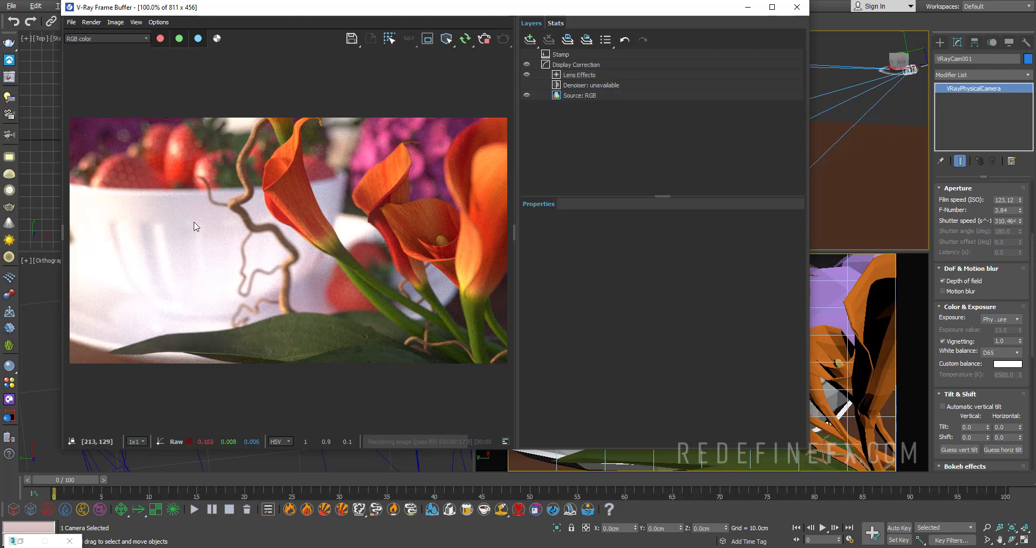
left_click(527, 75)
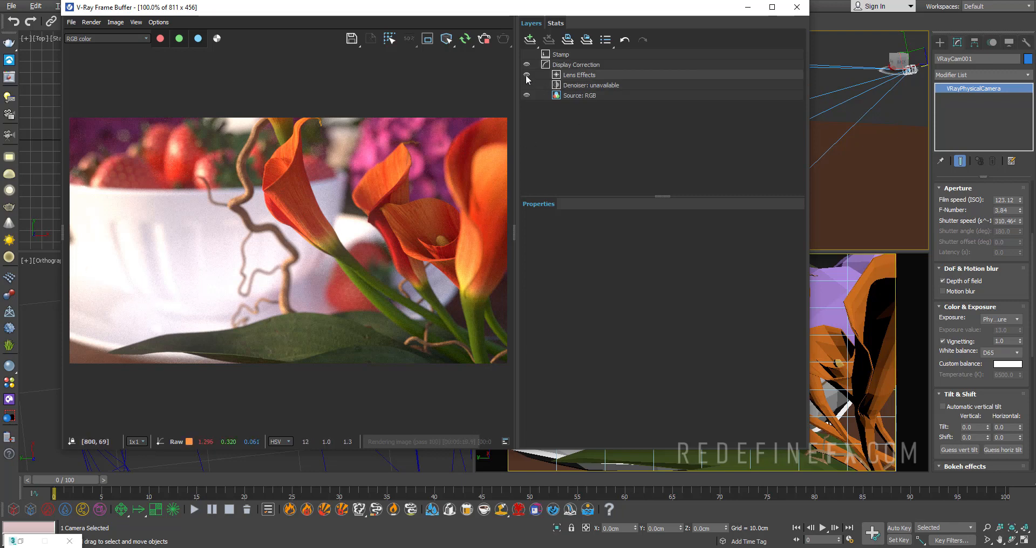
left_click(526, 75)
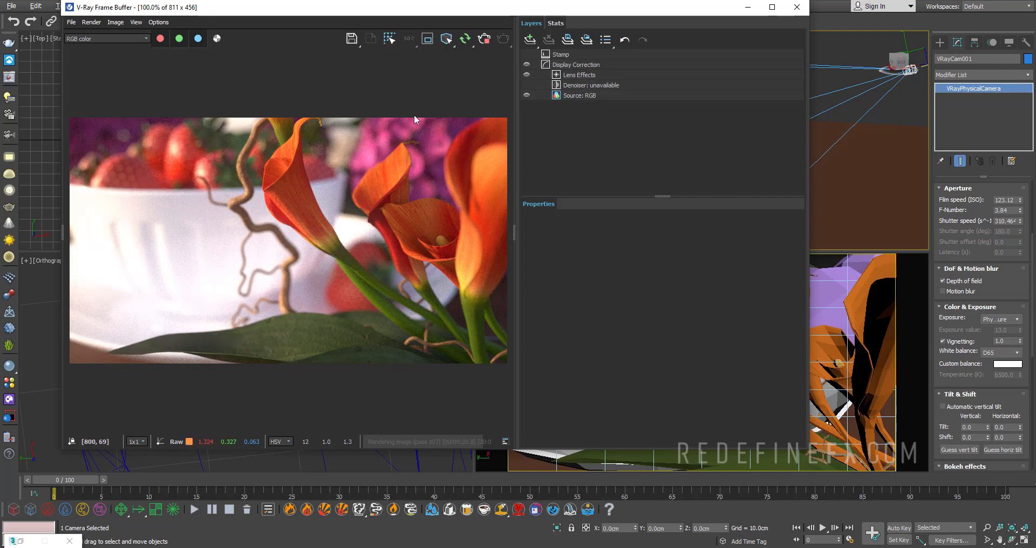
left_click(547, 71)
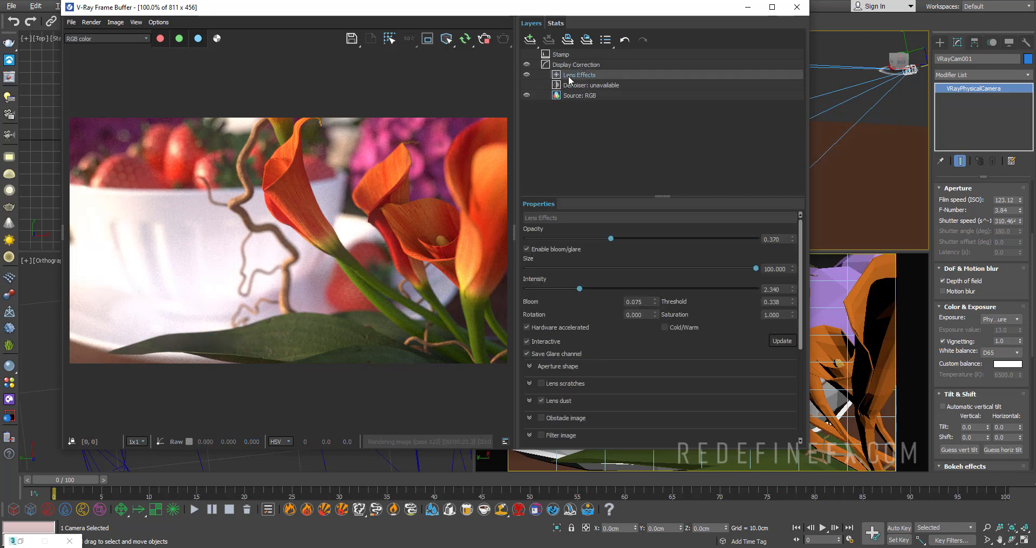
left_click(526, 74)
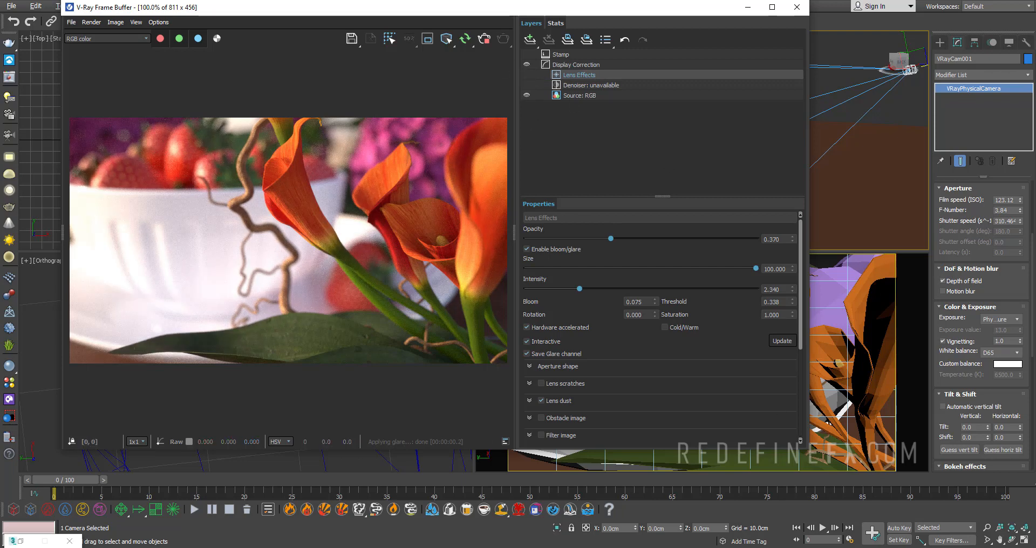
- Switch to Photos to view DOF_RGB_color.0000 (00000).jpg, and shrink and position its window over the frame buffer for comparison
left_click(667, 547)
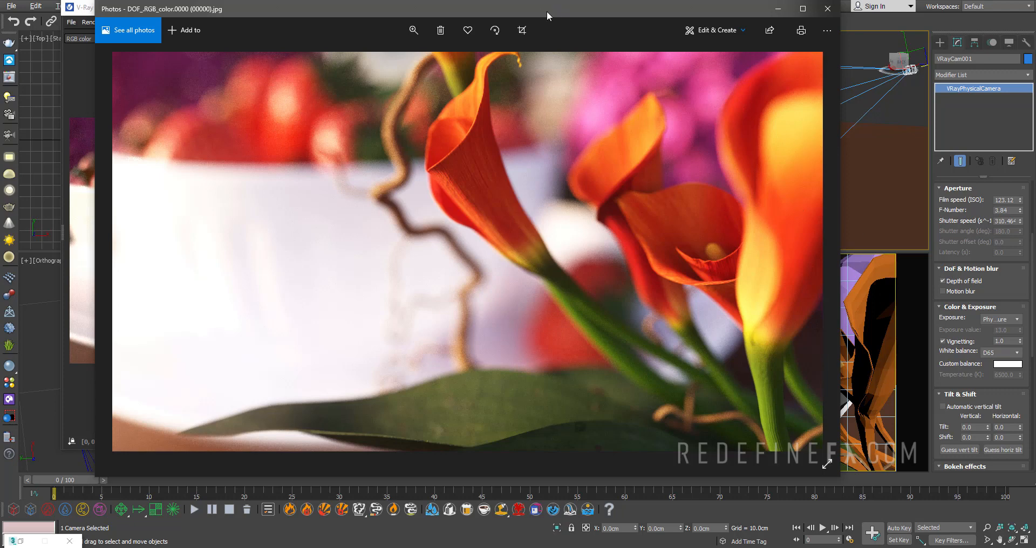
left_click_drag(541, 9, 532, 8)
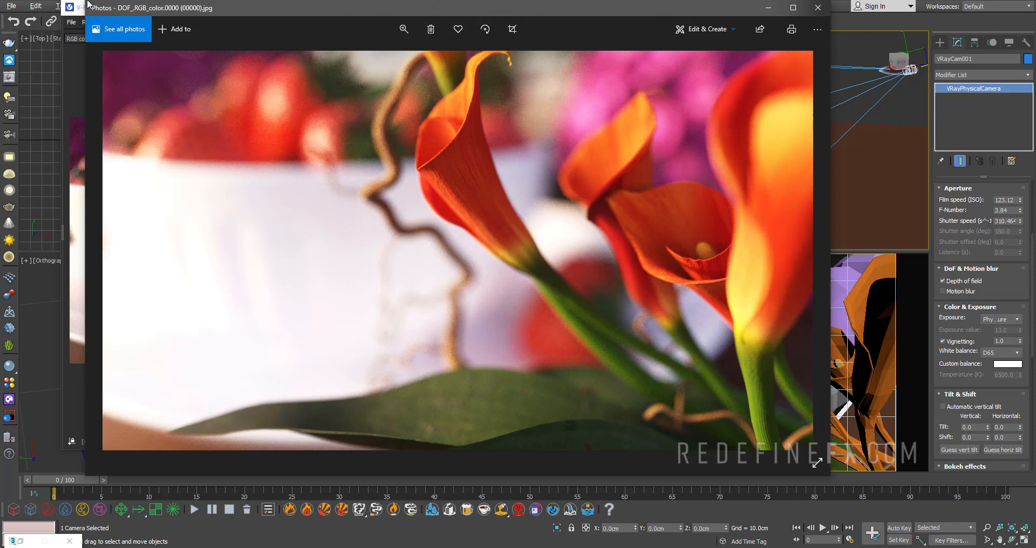
left_click_drag(87, 2, 290, 132)
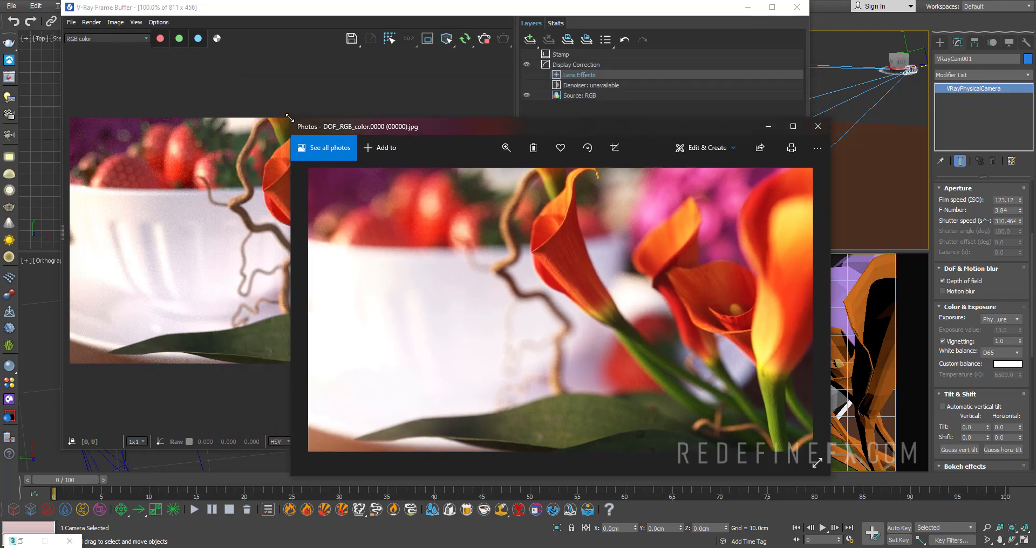
left_click_drag(445, 139, 385, 87)
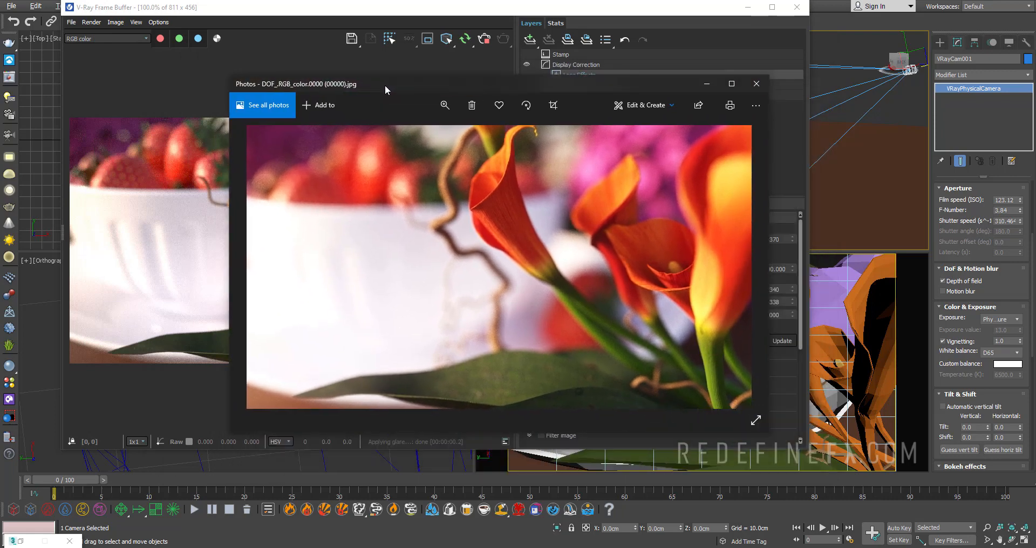